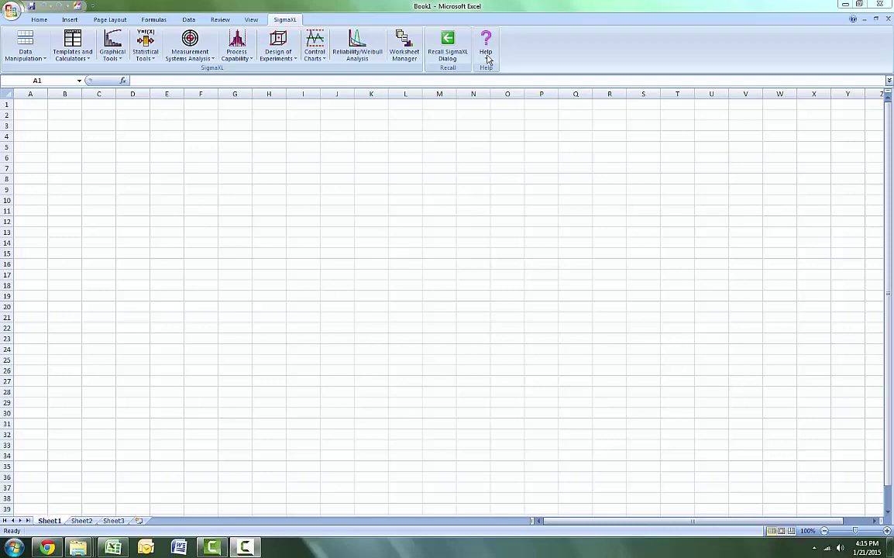
- Open the Customer Data workbook from SigmaXL's Sample Data folder, accepting the security notice
{"action": "left_click", "coordinate": [487, 51]}
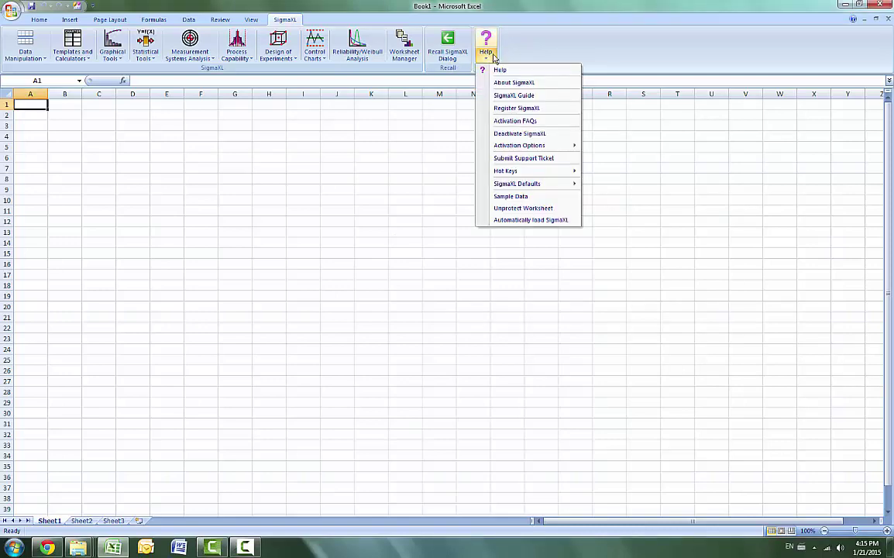
{"action": "left_click", "coordinate": [512, 196]}
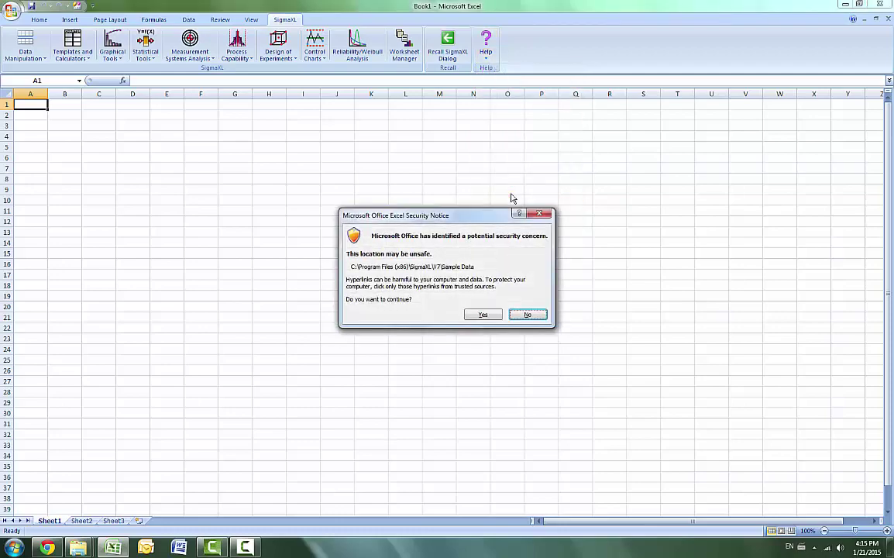
{"action": "left_click", "coordinate": [477, 315]}
{"action": "double_click", "coordinate": [285, 309]}
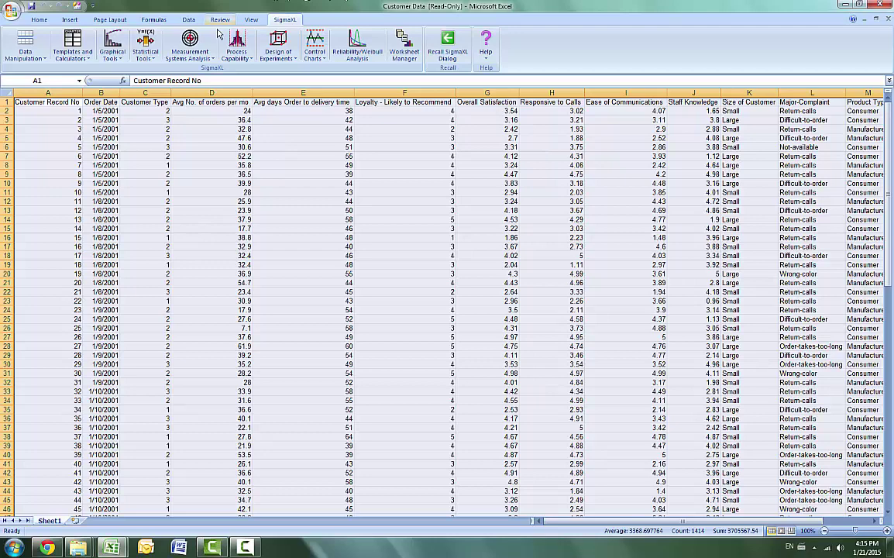
- Start a 1 Sample Wilcoxon - Exact test using the entire Customer Data table
{"action": "left_click", "coordinate": [146, 51]}
{"action": "mouse_move", "coordinate": [177, 250]}
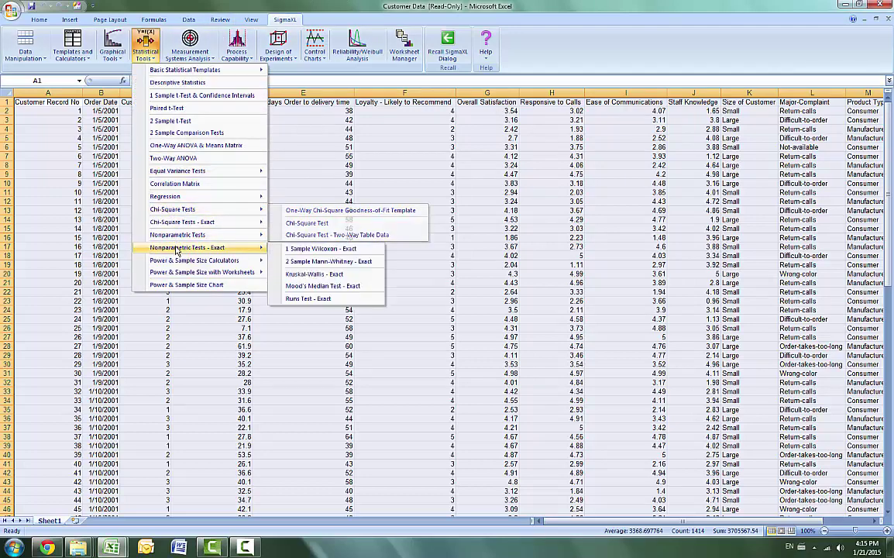
{"action": "left_click", "coordinate": [317, 250]}
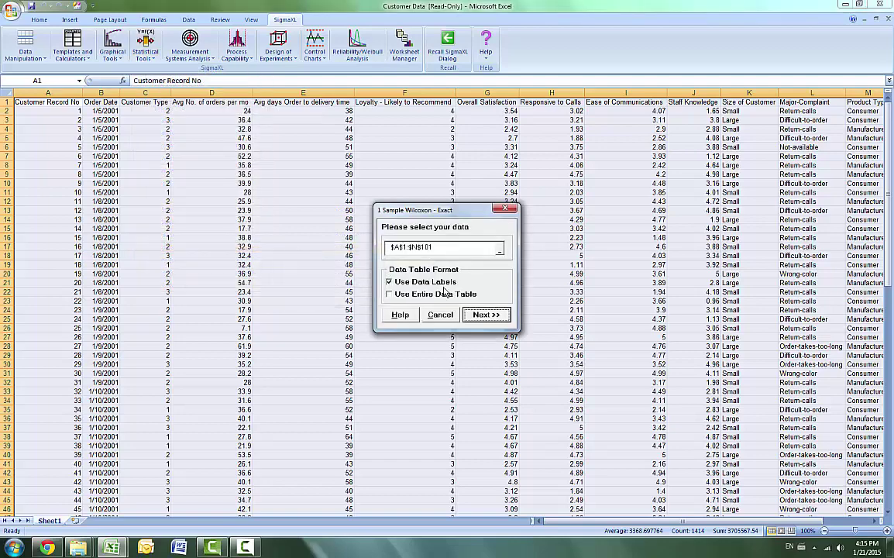
{"action": "left_click", "coordinate": [400, 295]}
{"action": "left_click", "coordinate": [486, 314]}
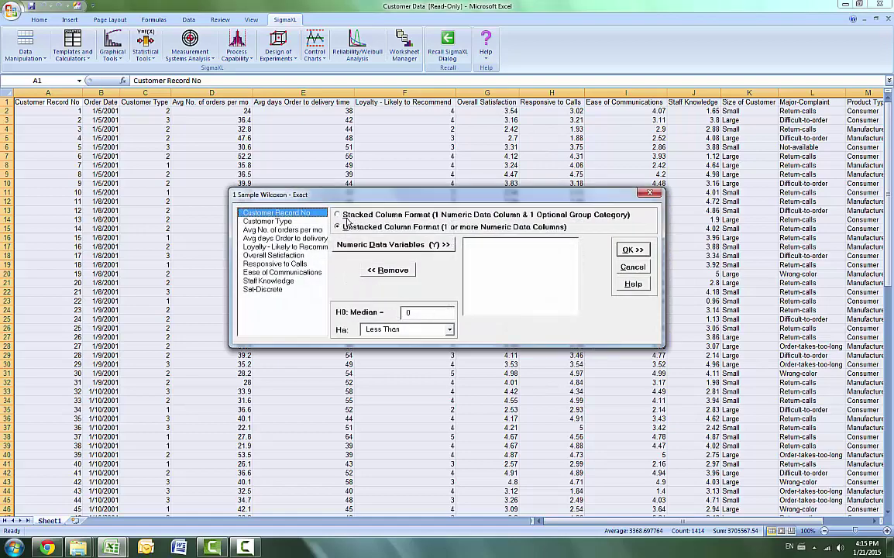
- Test stacked Overall Satisfaction by Customer Type against median 3.5, Not Equal To, and run it
{"action": "left_click", "coordinate": [339, 215]}
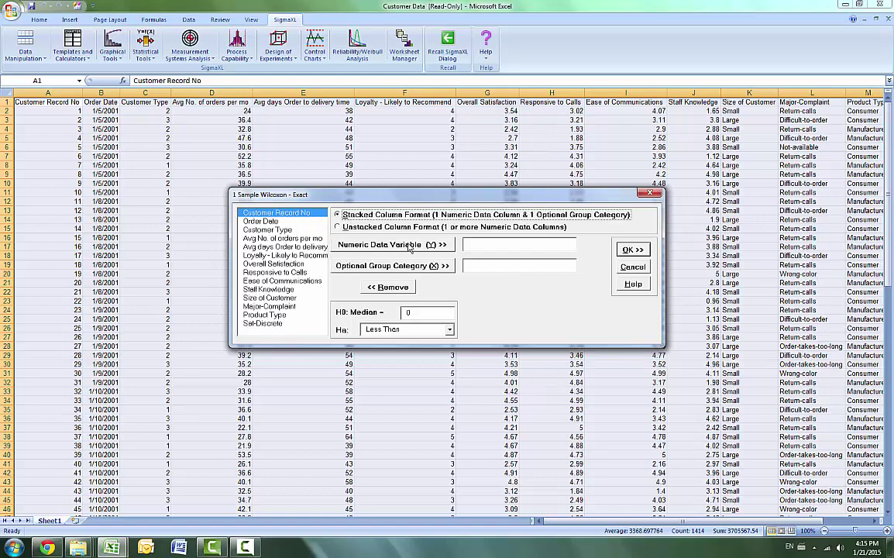
{"action": "left_click", "coordinate": [273, 264]}
{"action": "left_click", "coordinate": [395, 246]}
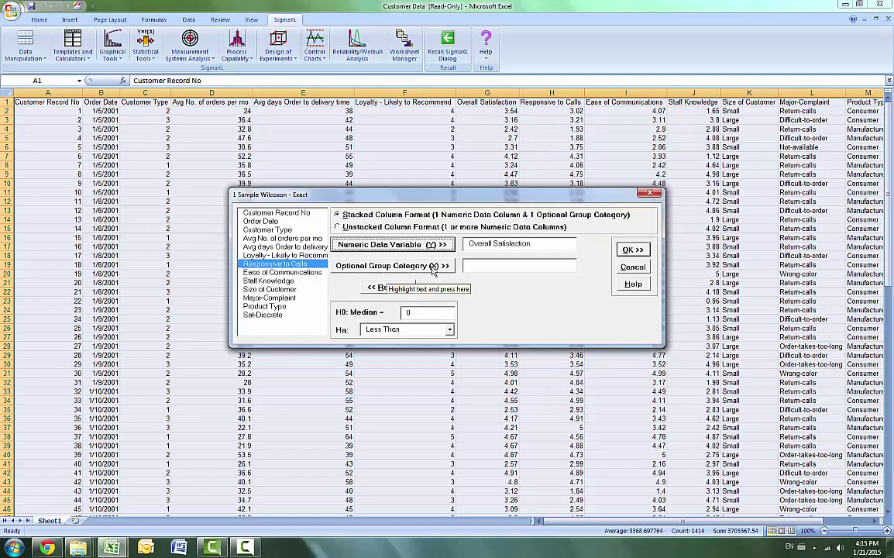
{"action": "left_click", "coordinate": [268, 229]}
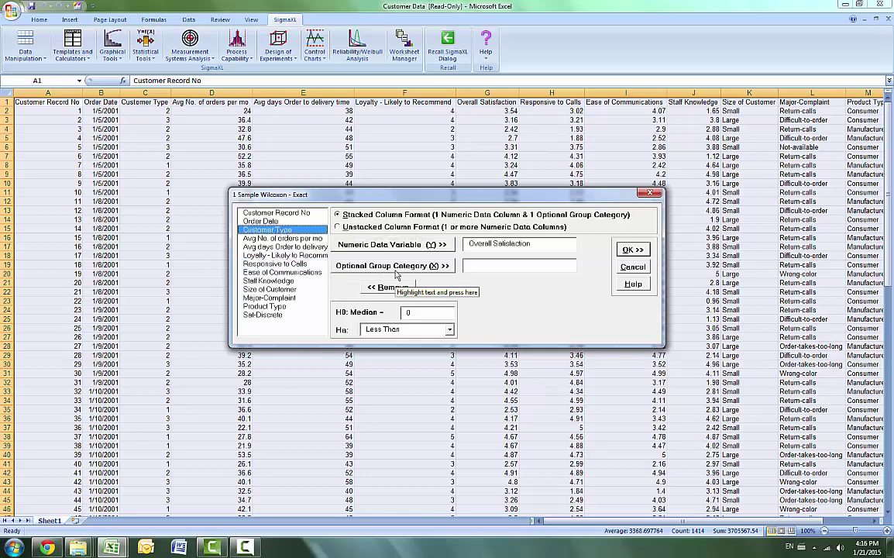
{"action": "left_click", "coordinate": [372, 265]}
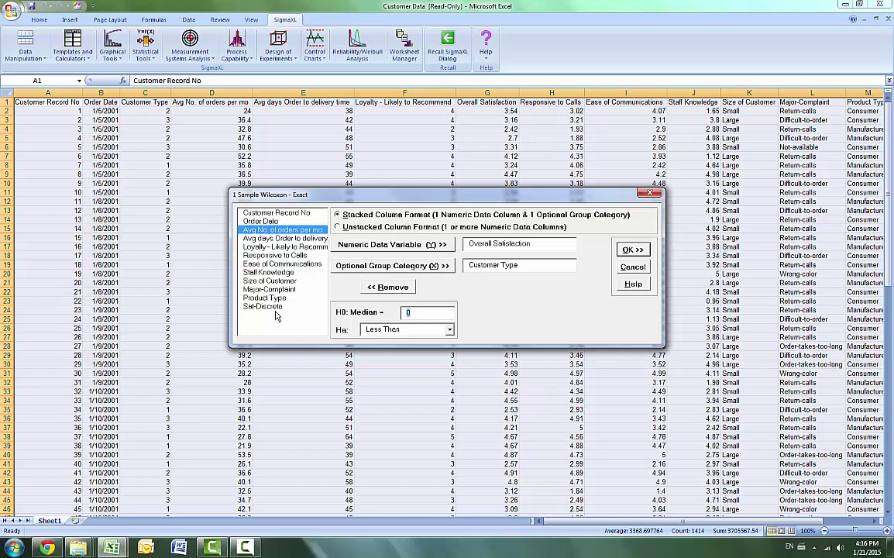
{"action": "key", "text": "BackSpace"}
{"action": "type", "text": "3.5"}
{"action": "left_click", "coordinate": [422, 329]}
{"action": "left_click", "coordinate": [424, 342]}
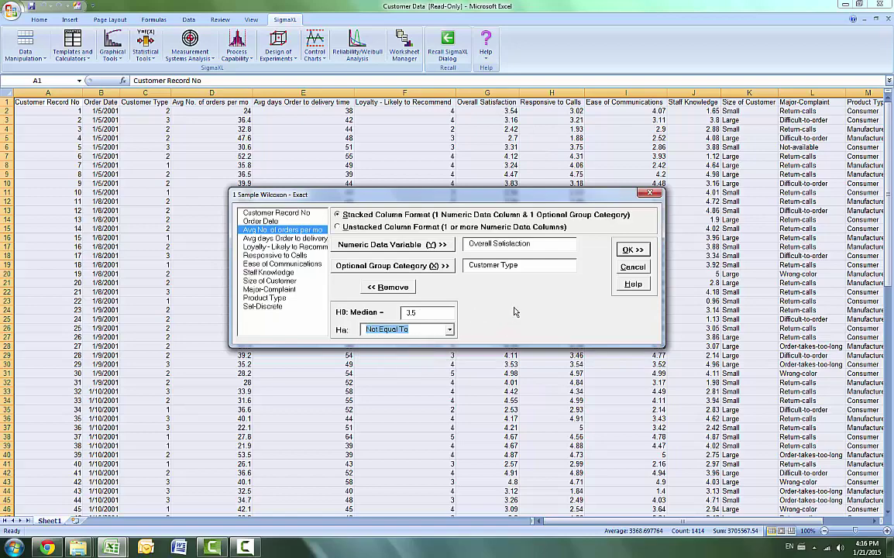
{"action": "left_click", "coordinate": [631, 250]}
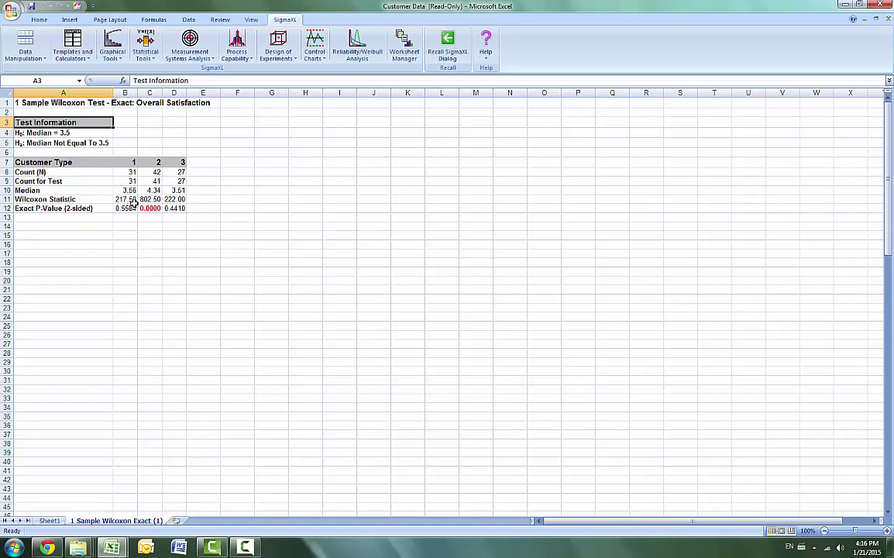
- Open the SigmaXL Help menu after reviewing the exact Wilcoxon results
{"action": "left_click", "coordinate": [486, 48]}
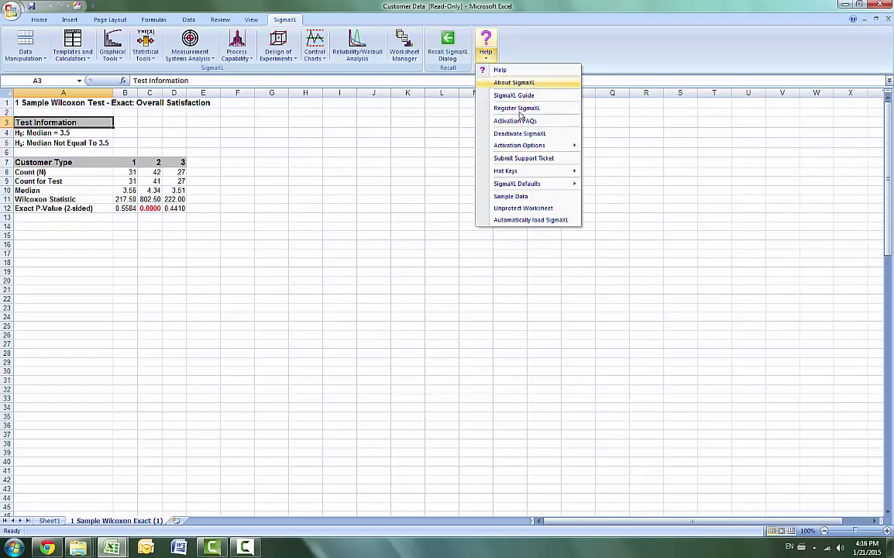
- Open the Nonnormal Task Time Difference - Small Sample workbook from Sample Data
{"action": "left_click", "coordinate": [513, 196]}
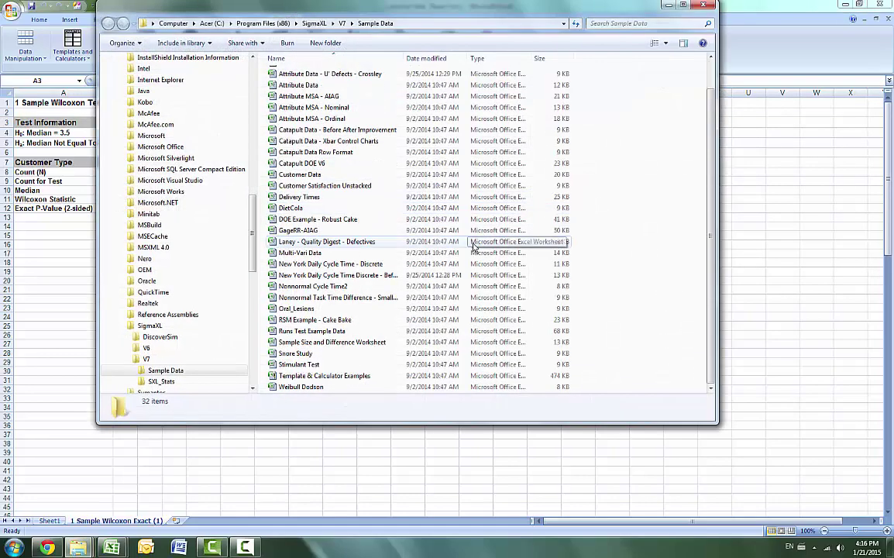
{"action": "double_click", "coordinate": [340, 297]}
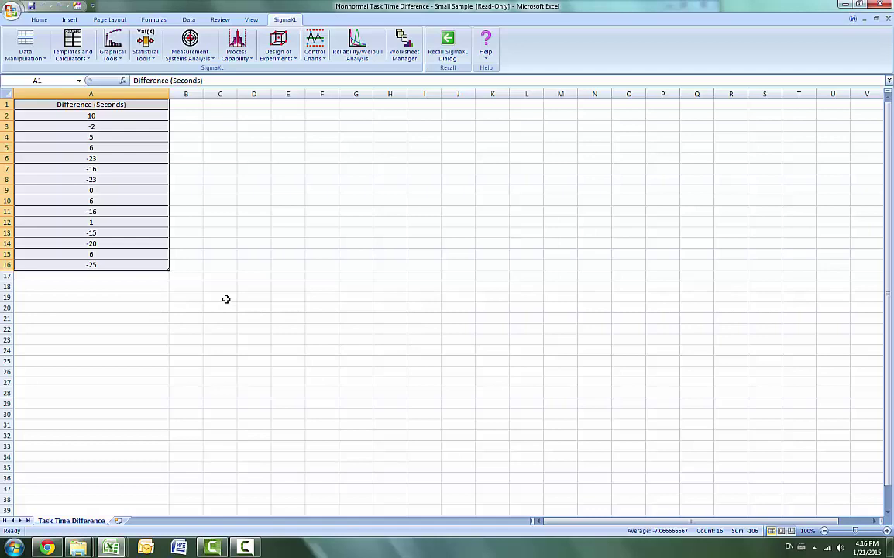
- Create a histogram with descriptive statistics of Difference (Seconds) from range A1:A16
{"action": "left_click", "coordinate": [113, 45]}
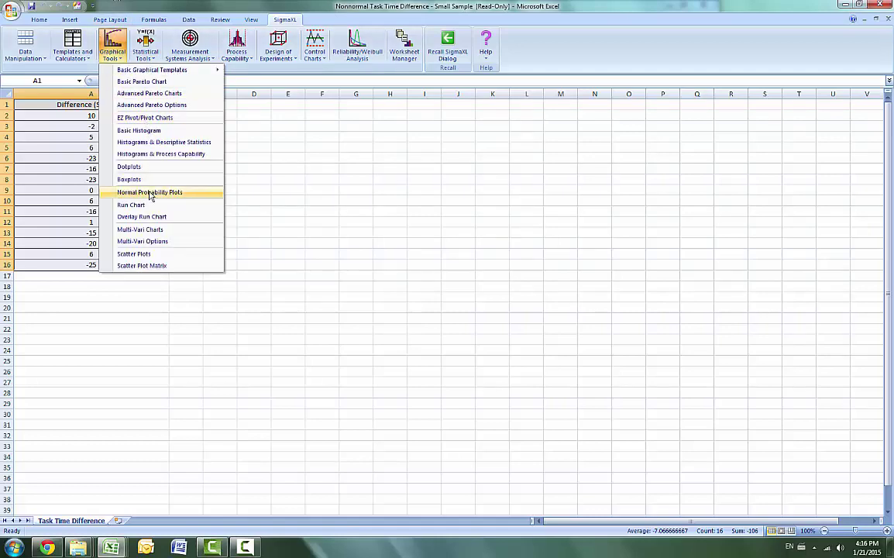
{"action": "left_click", "coordinate": [168, 145]}
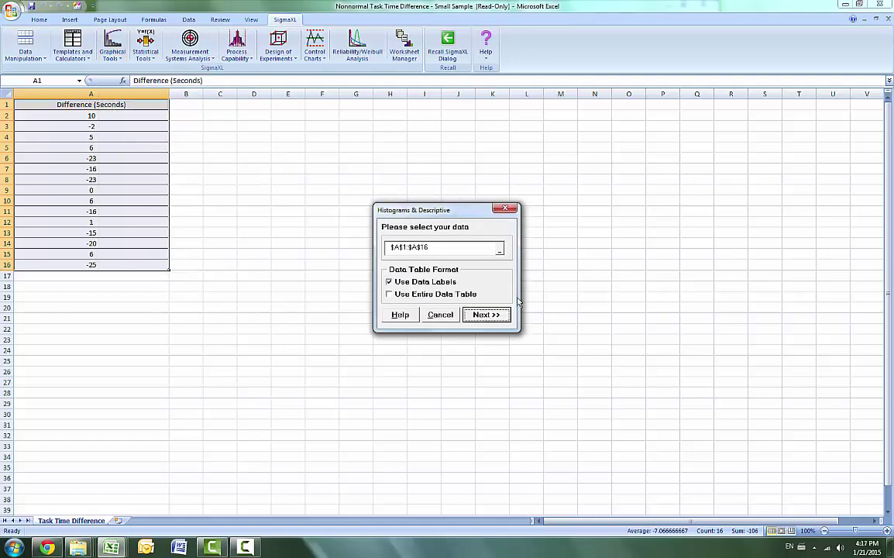
{"action": "left_click", "coordinate": [476, 316]}
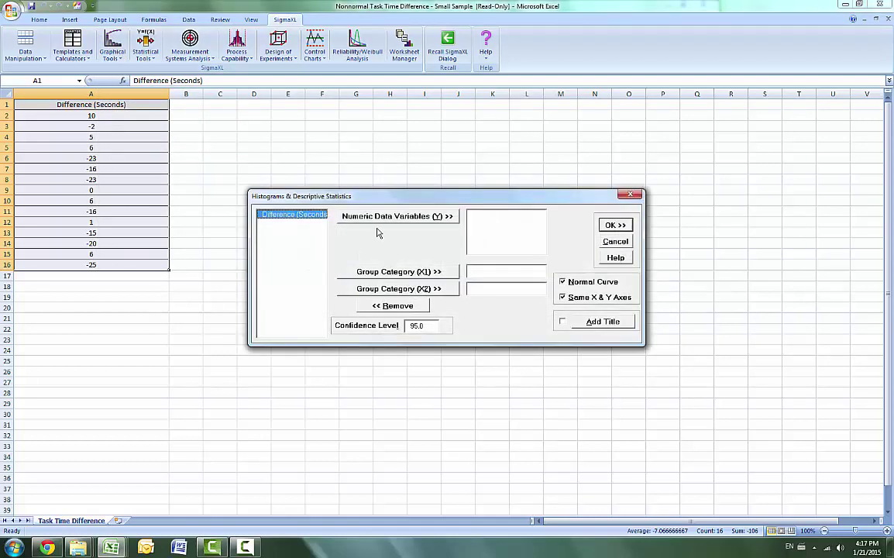
{"action": "left_click", "coordinate": [403, 217]}
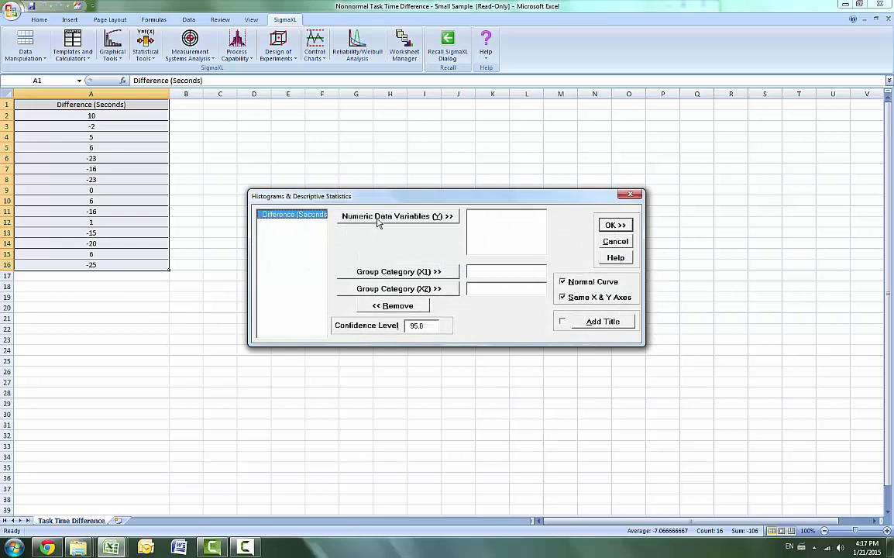
{"action": "left_click", "coordinate": [615, 224]}
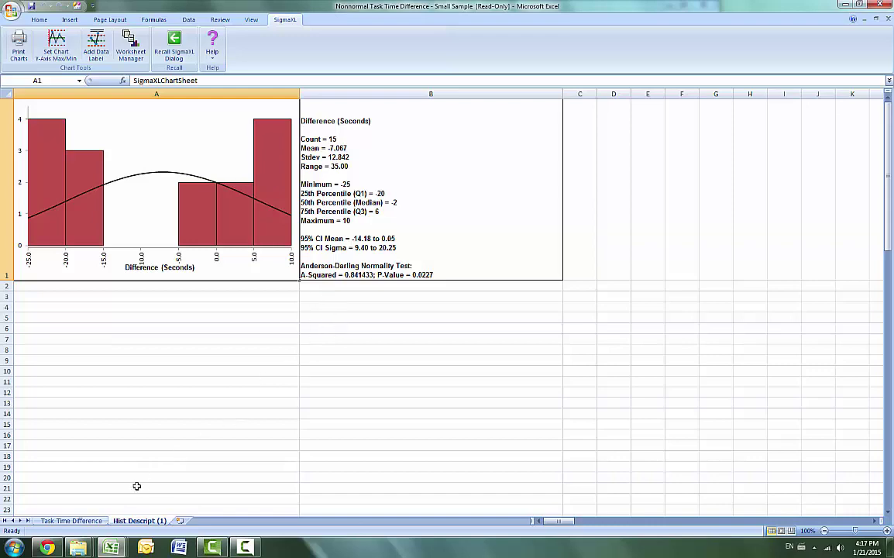
- Return to the Task Time Difference sheet after reviewing the Hist Descript (1) sheet
{"action": "left_click", "coordinate": [82, 523]}
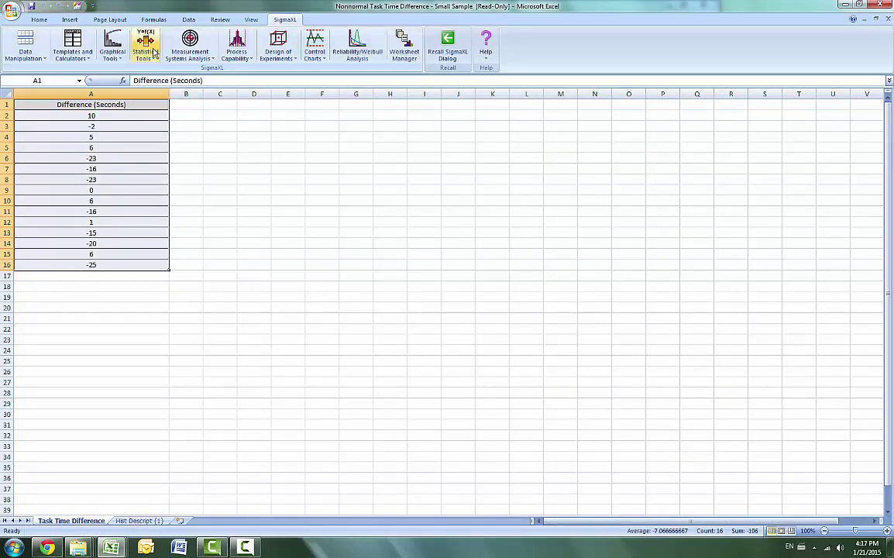
- Run a 1-sample t-test on Difference (Seconds) from A1:A16, testing mean 0 versus Less Than
{"action": "left_click", "coordinate": [147, 48]}
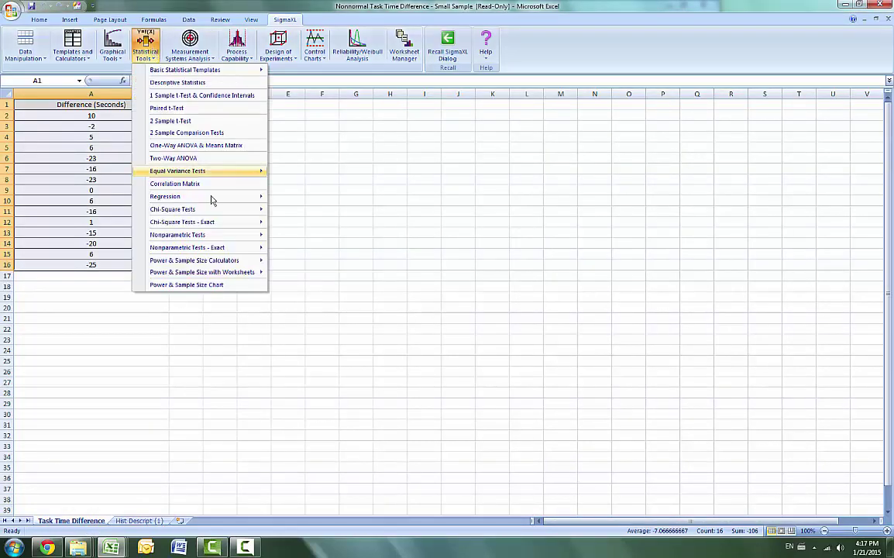
{"action": "left_click", "coordinate": [203, 96]}
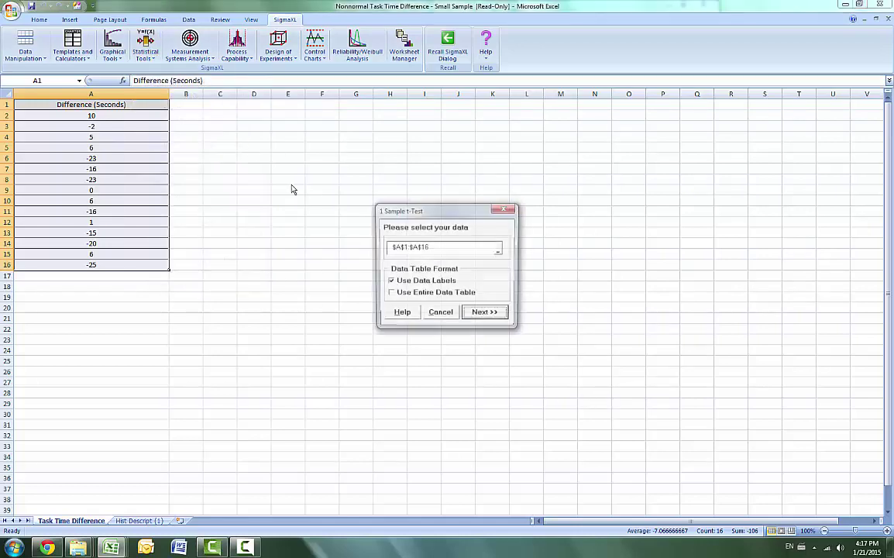
{"action": "left_click", "coordinate": [475, 313]}
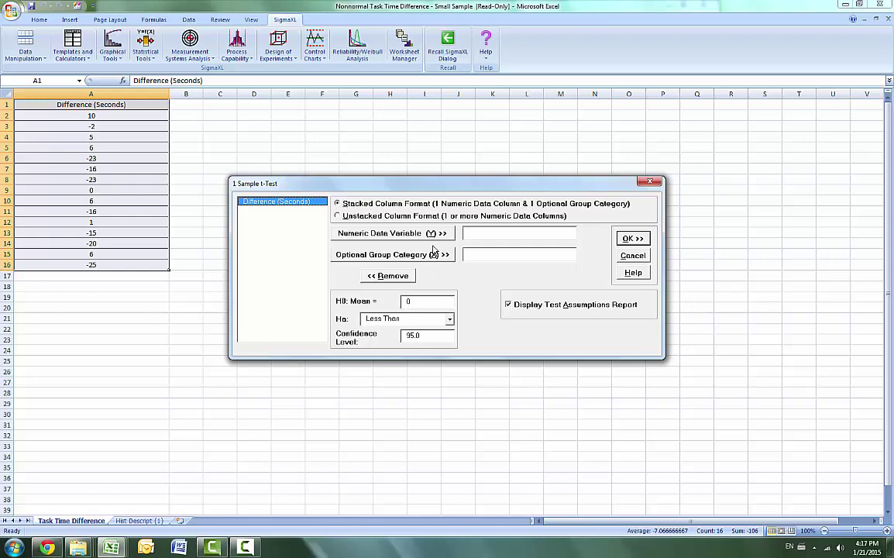
{"action": "left_click", "coordinate": [392, 232]}
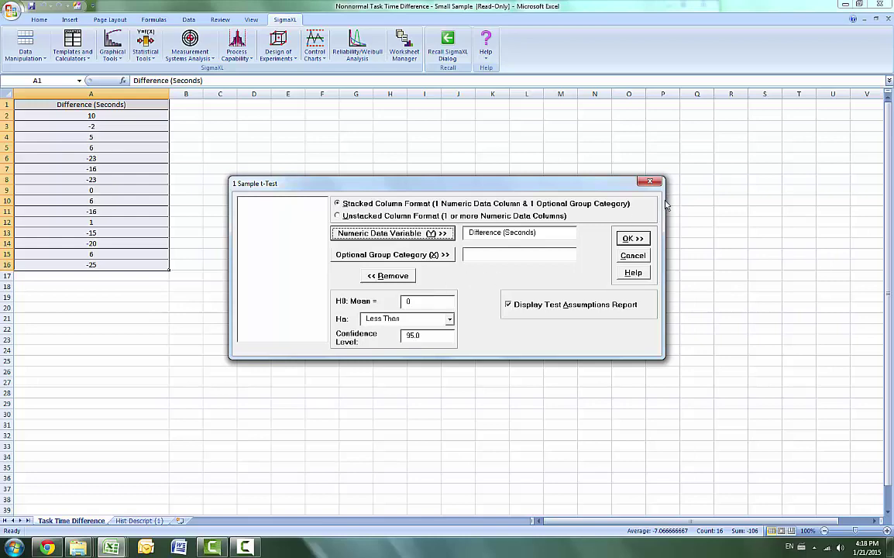
{"action": "left_click", "coordinate": [633, 239]}
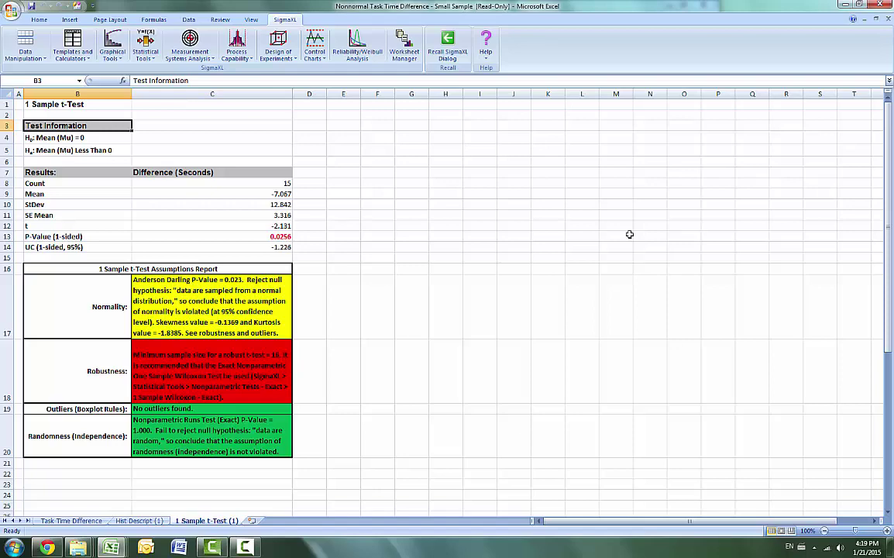
- Return to the Task Time Difference sheet after reviewing the t-test assumptions report
{"action": "left_click", "coordinate": [71, 521]}
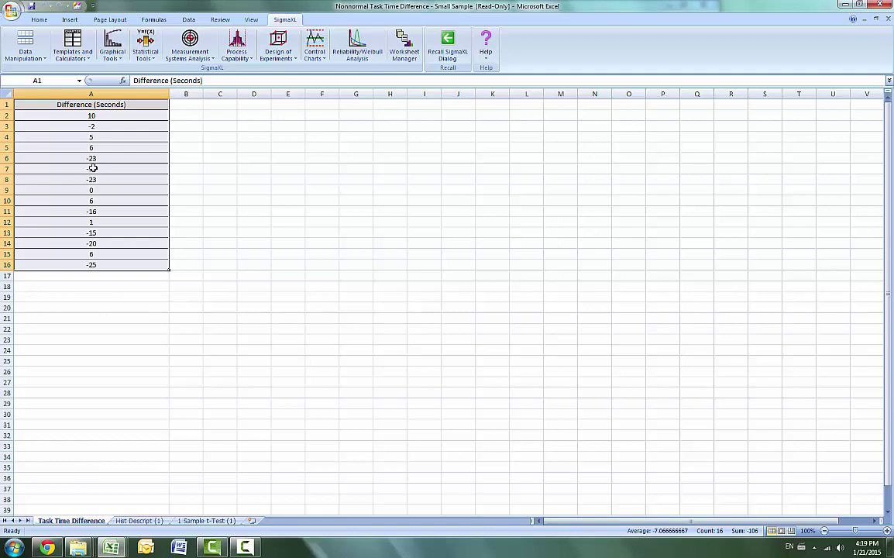
- Start a 1 Sample Wilcoxon - Exact test on the A1:A16 data range
{"action": "left_click", "coordinate": [145, 46]}
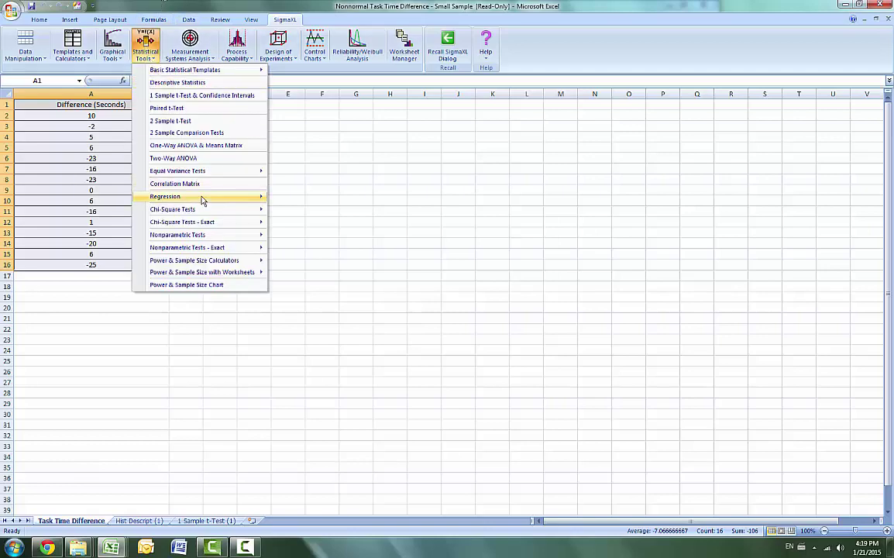
{"action": "mouse_move", "coordinate": [197, 247]}
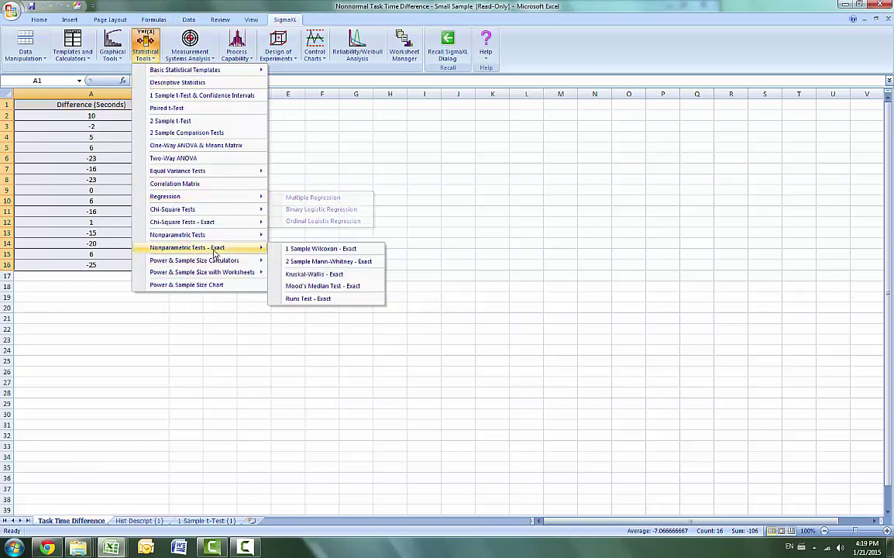
{"action": "left_click", "coordinate": [326, 250]}
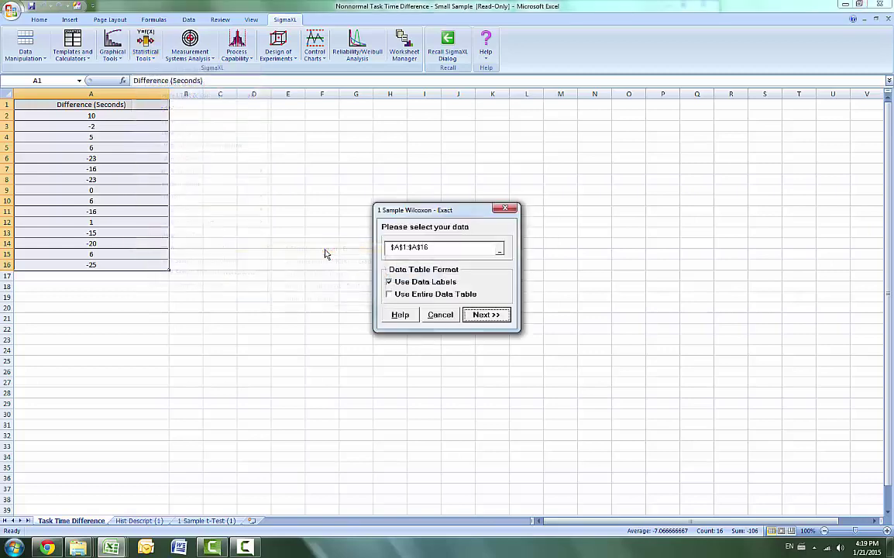
{"action": "left_click", "coordinate": [491, 318]}
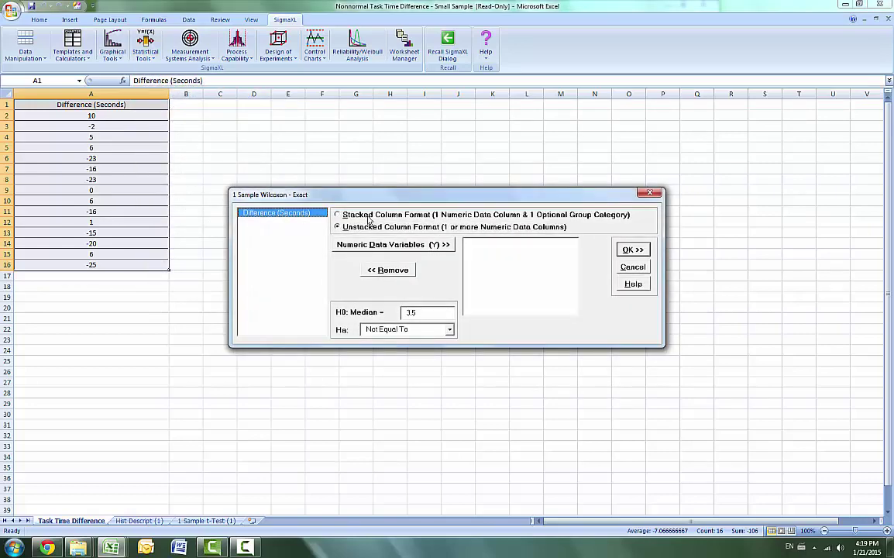
- Test stacked Difference (Seconds) against median 0 with a Less Than alternative, and run it
{"action": "left_click", "coordinate": [372, 215]}
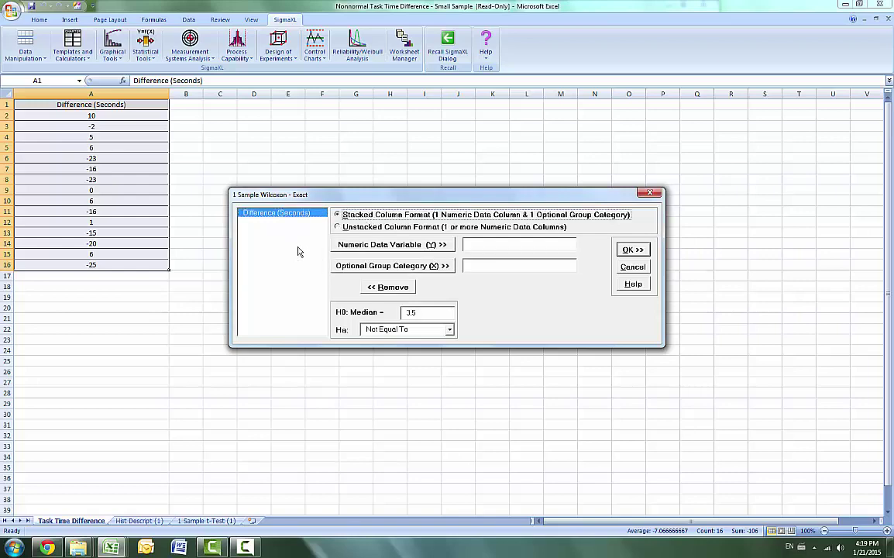
{"action": "left_click", "coordinate": [358, 247]}
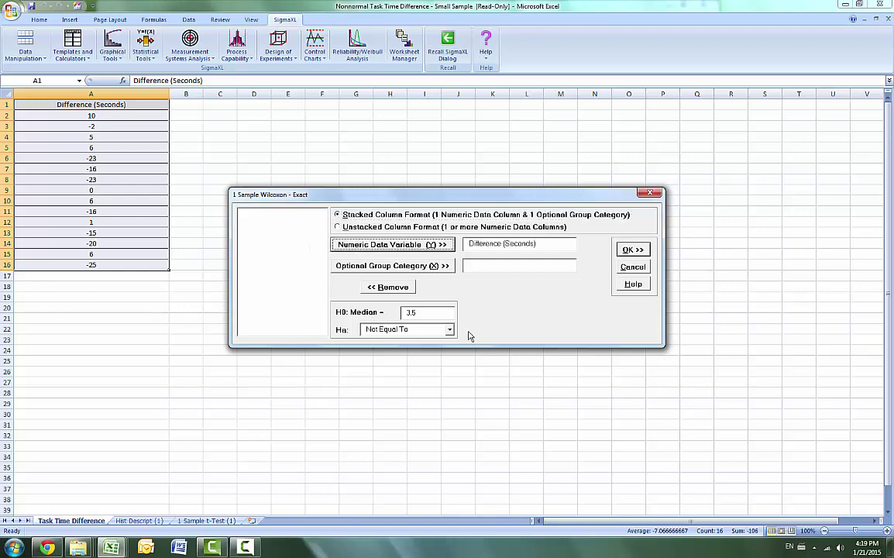
{"action": "left_click", "coordinate": [422, 312]}
{"action": "key", "text": "shift+Home"}
{"action": "type", "text": "0"}
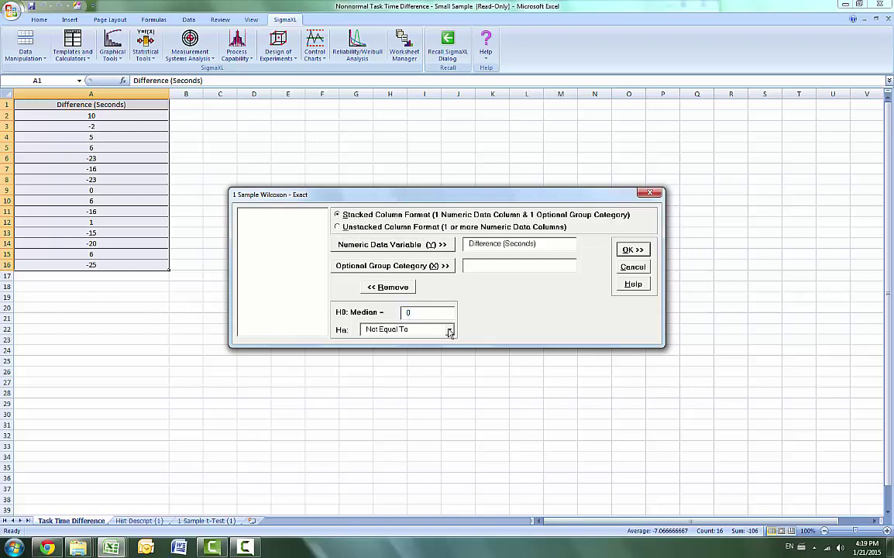
{"action": "left_click", "coordinate": [450, 330]}
{"action": "left_click", "coordinate": [380, 362]}
{"action": "left_click", "coordinate": [632, 251]}
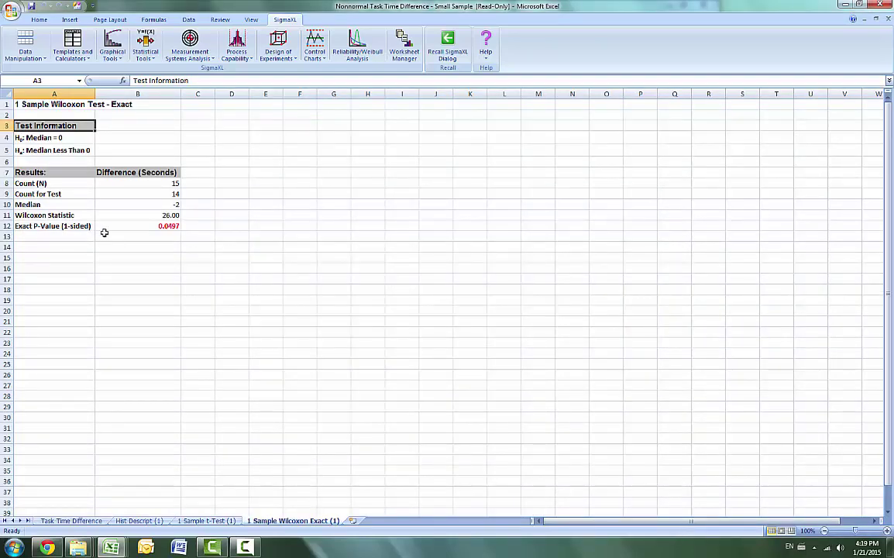
- Check the exact one-sided p-value 0.0497 in B12, then return to the Task Time Difference sheet
{"action": "left_click", "coordinate": [97, 227]}
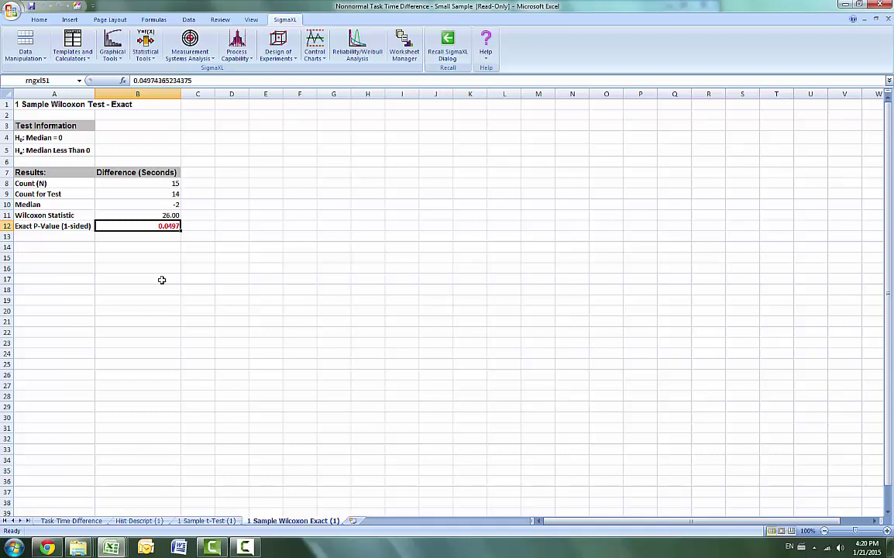
{"action": "left_click", "coordinate": [67, 523]}
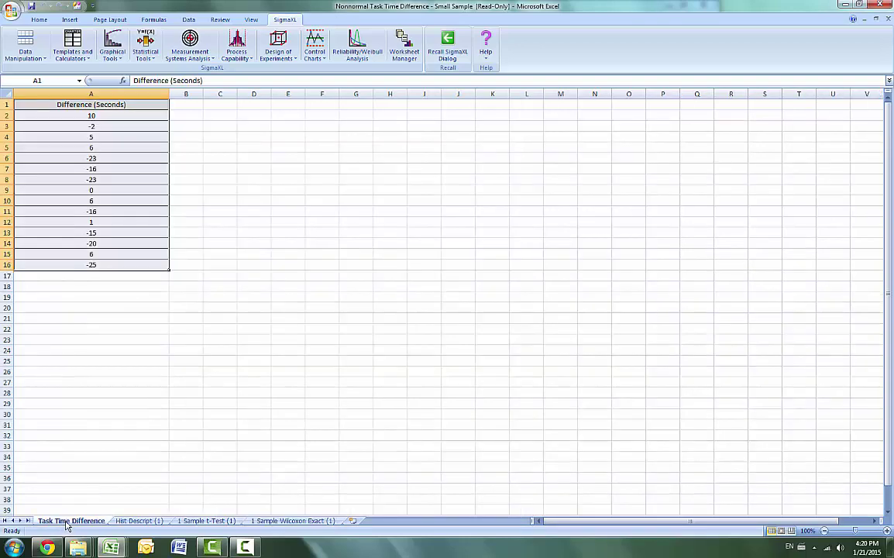
- Start the non-exact 1 Sample Wilcoxon test from SigmaXL Nonparametric Tests, accepting data range A1:A16
{"action": "left_click", "coordinate": [150, 40]}
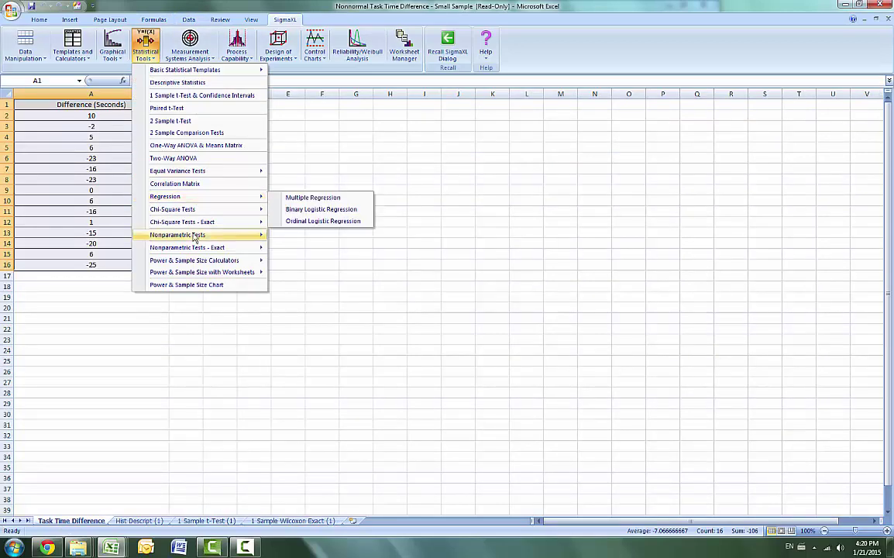
{"action": "mouse_move", "coordinate": [194, 236]}
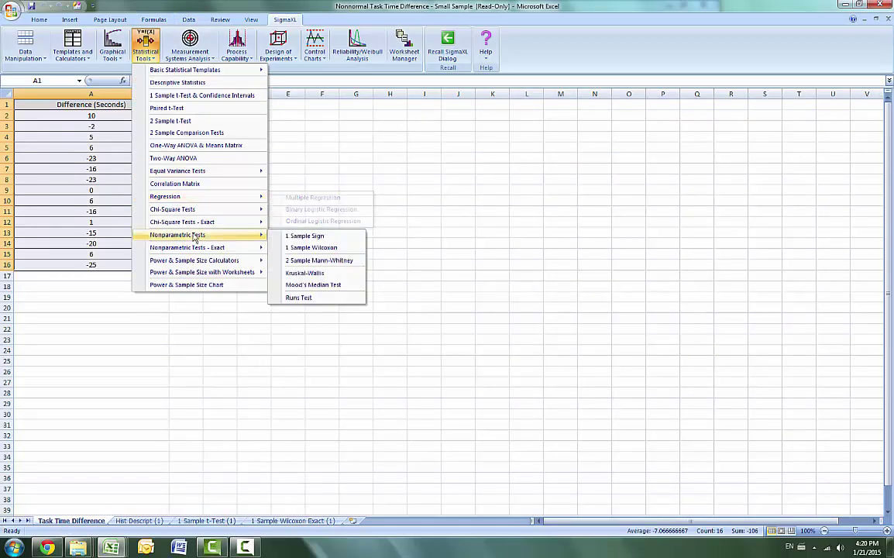
{"action": "left_click", "coordinate": [317, 251]}
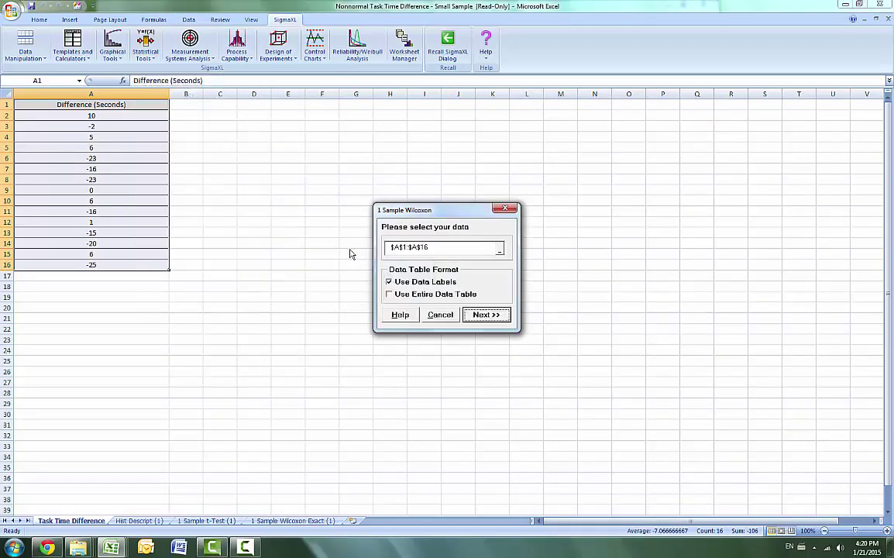
{"action": "left_click", "coordinate": [485, 313]}
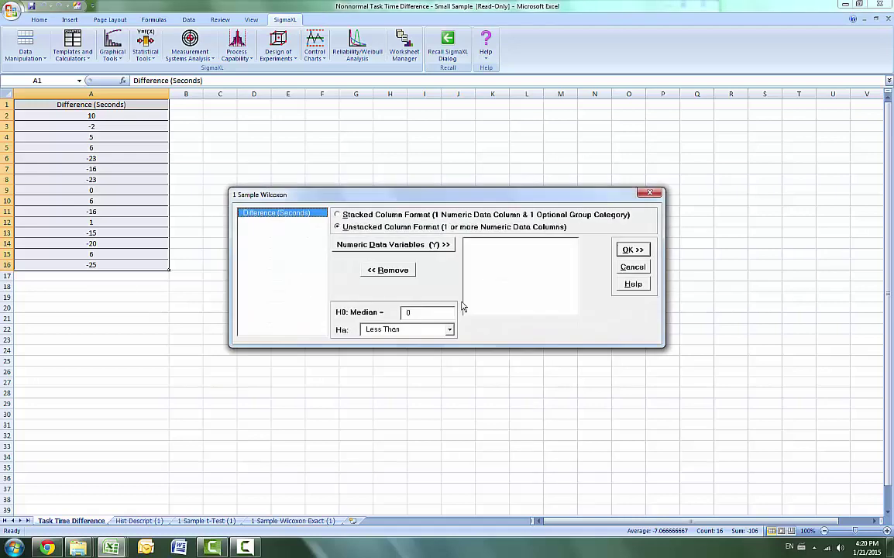
- Run it on stacked Difference (Seconds) and check the one-sided p-value 0.0513
{"action": "left_click", "coordinate": [372, 215]}
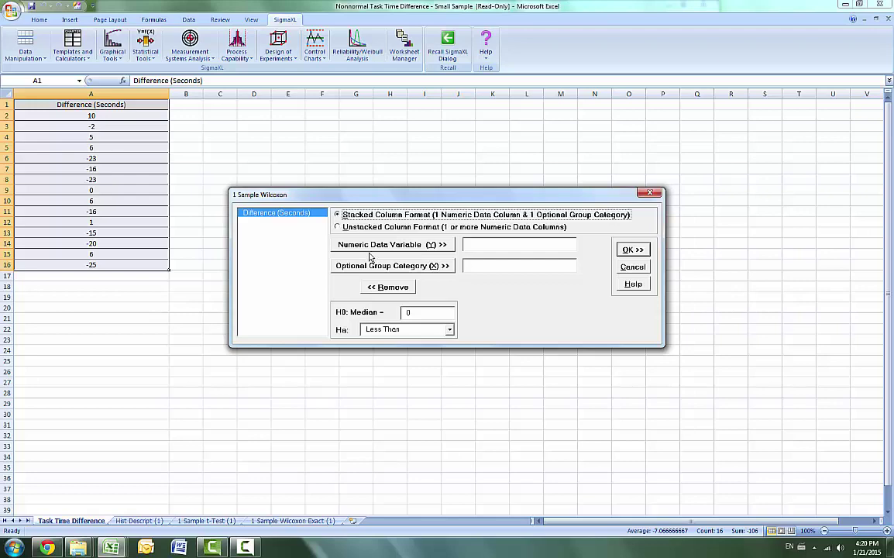
{"action": "left_click", "coordinate": [376, 246]}
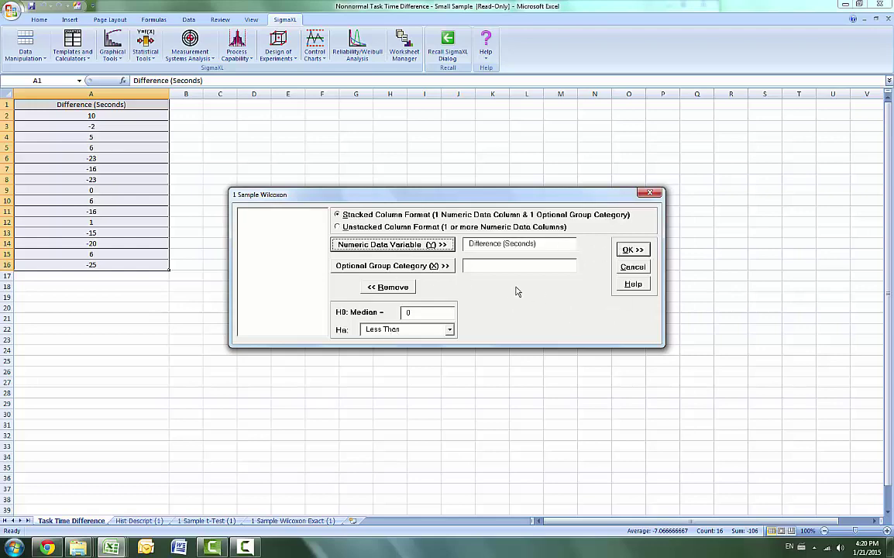
{"action": "left_click", "coordinate": [631, 250]}
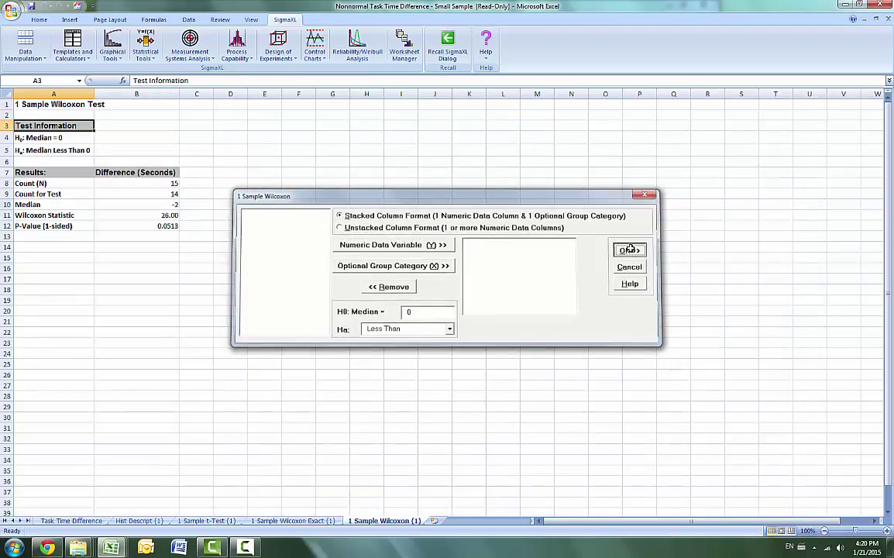
{"action": "left_click", "coordinate": [161, 226]}
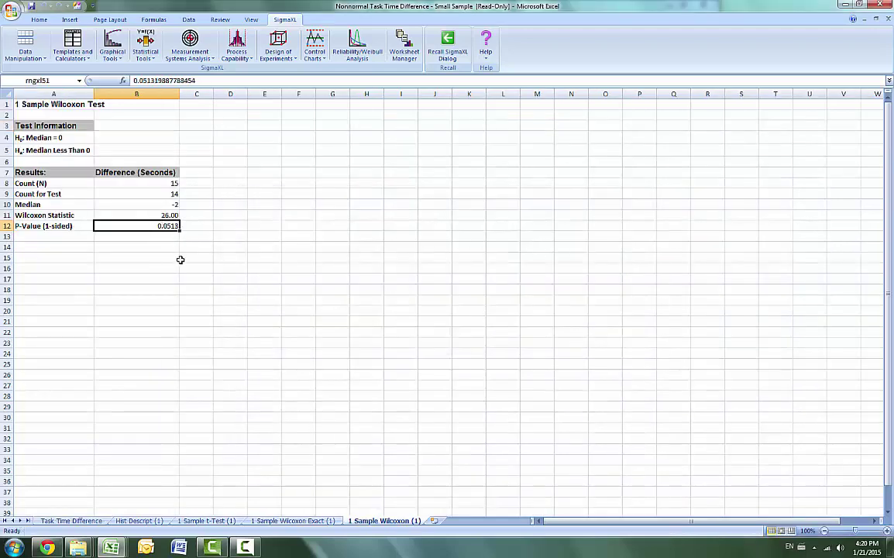